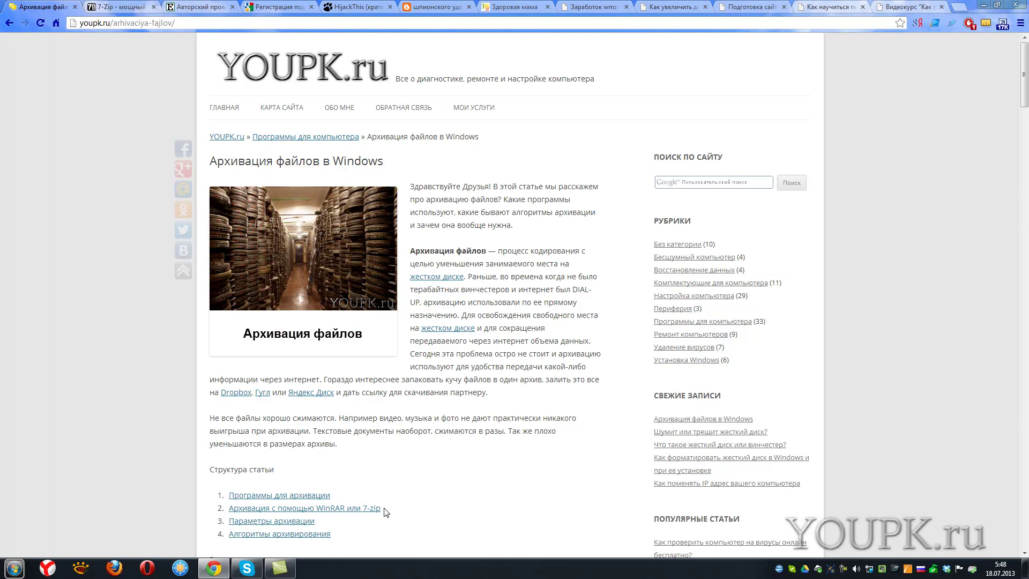
Step: Read the archiving article's introduction, including the passage on Dropbox, Google and Yandex Disk, and its list of sections
left_click_drag(334, 395, 218, 405)
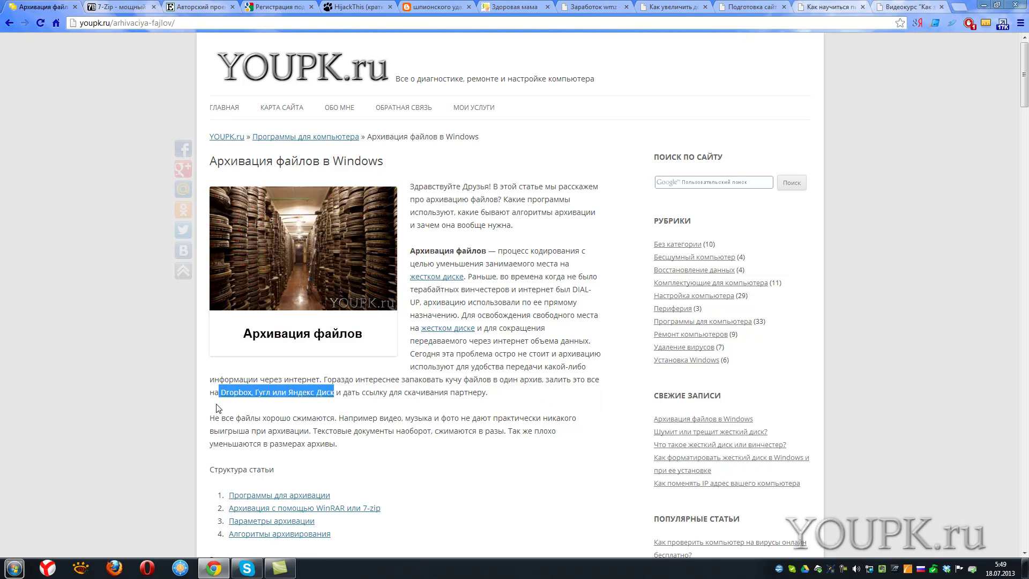
left_click(220, 404)
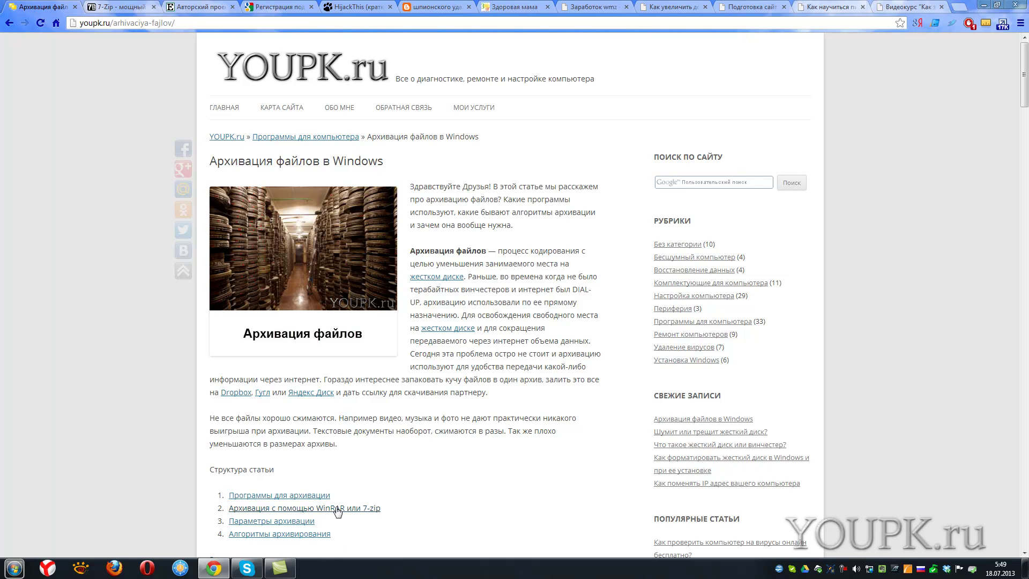
scroll(323, 514, "down", 2)
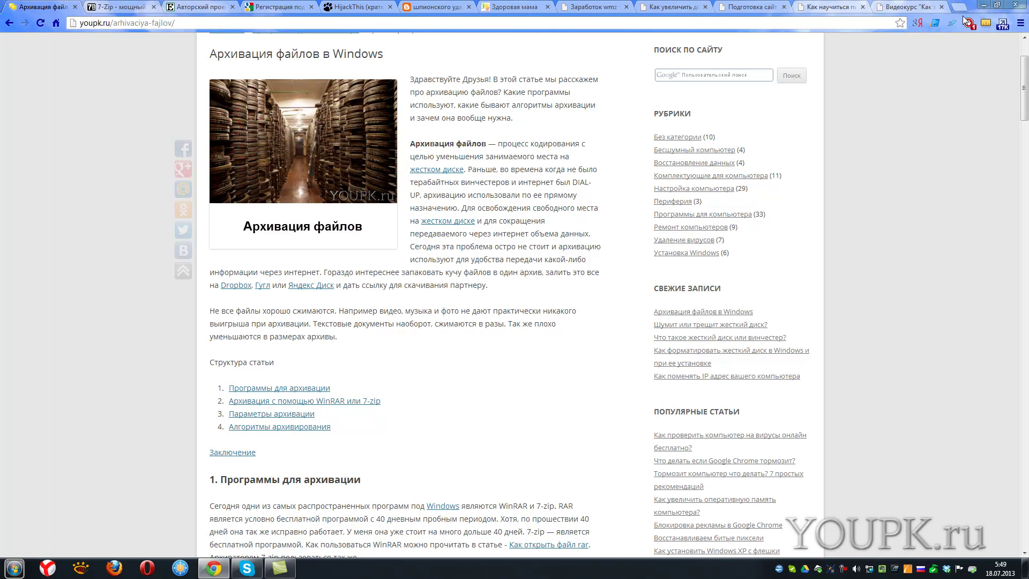
left_click(982, 5)
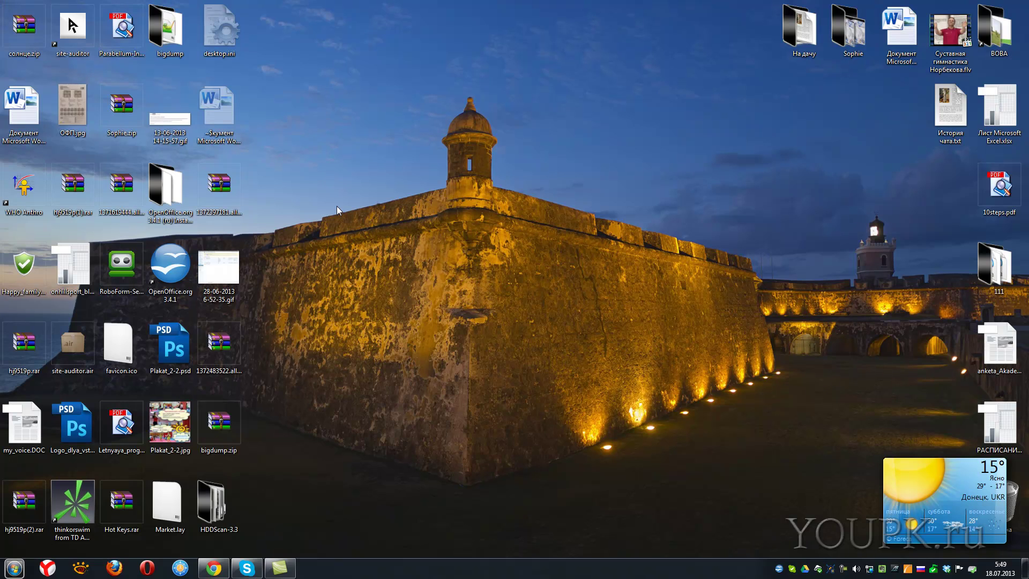
right_click(221, 502)
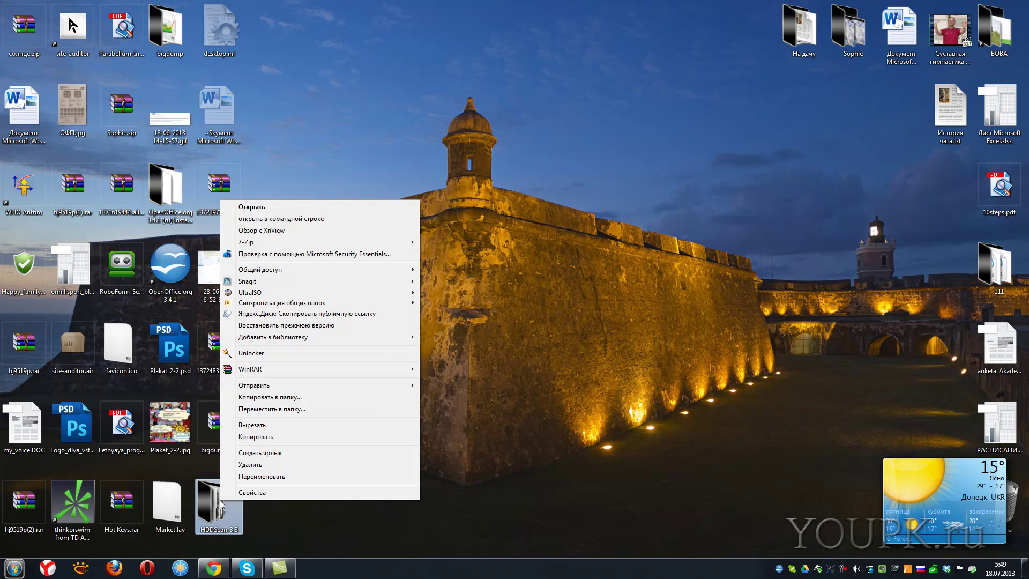
left_click(268, 516)
left_click(214, 567)
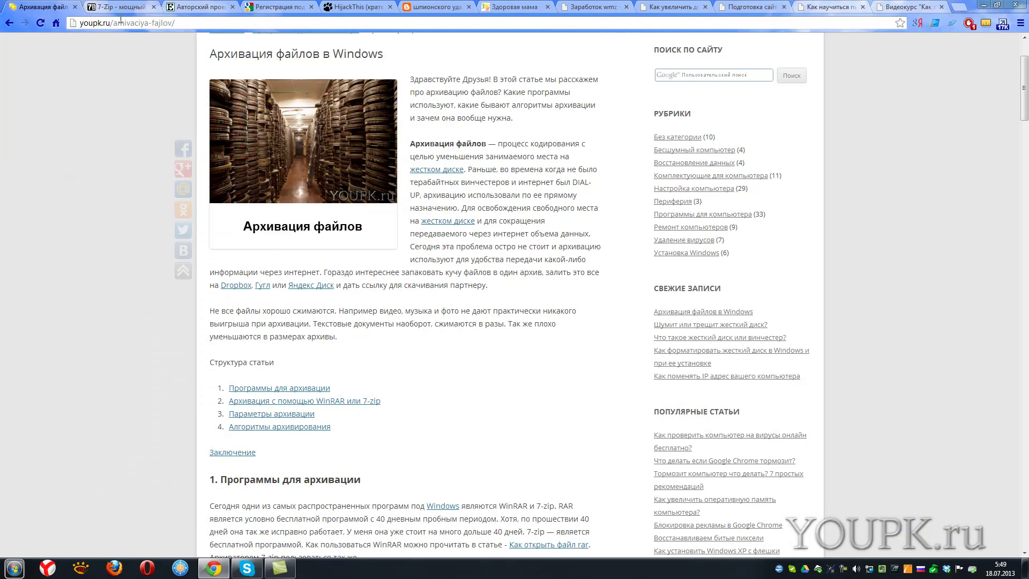
Step: Open the 7-zip.org.ua/ru/ address given in the article's section 2 and check the 32-bit and x64 download rows
middle_click(126, 6)
scroll(154, 352, "down", 8)
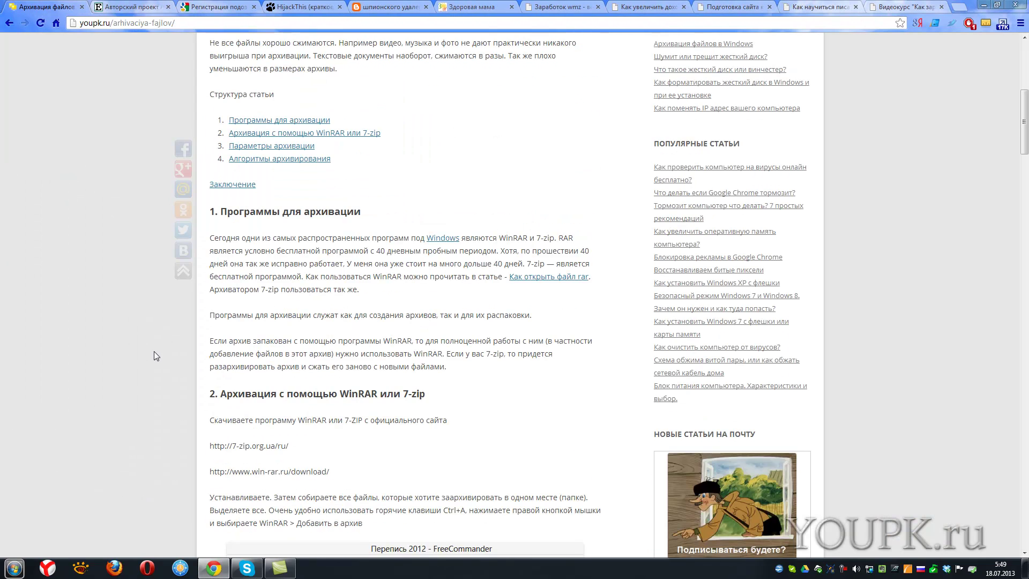
left_click_drag(289, 286, 212, 288)
right_click(212, 288)
left_click(245, 318)
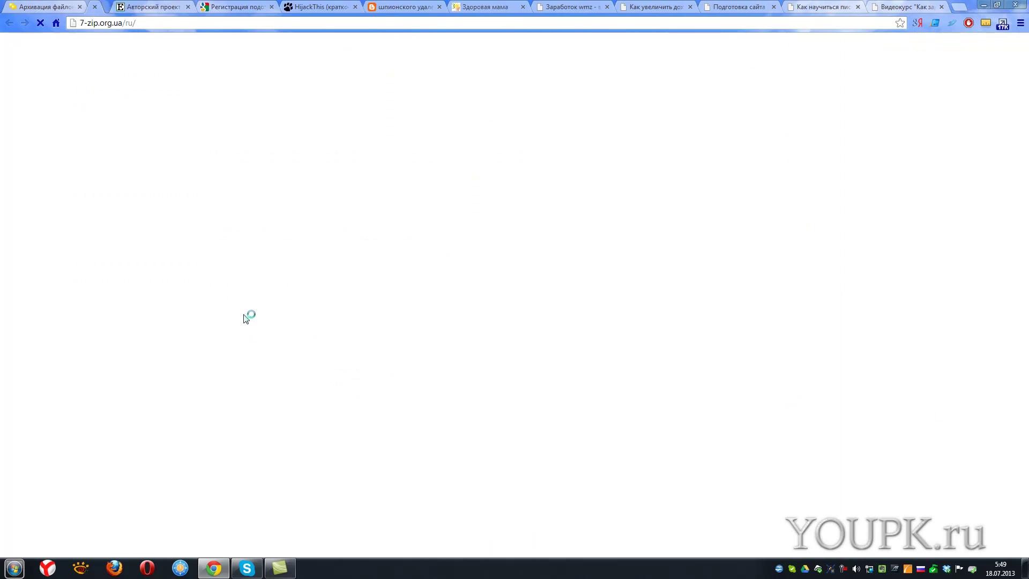
left_click_drag(194, 127, 220, 127)
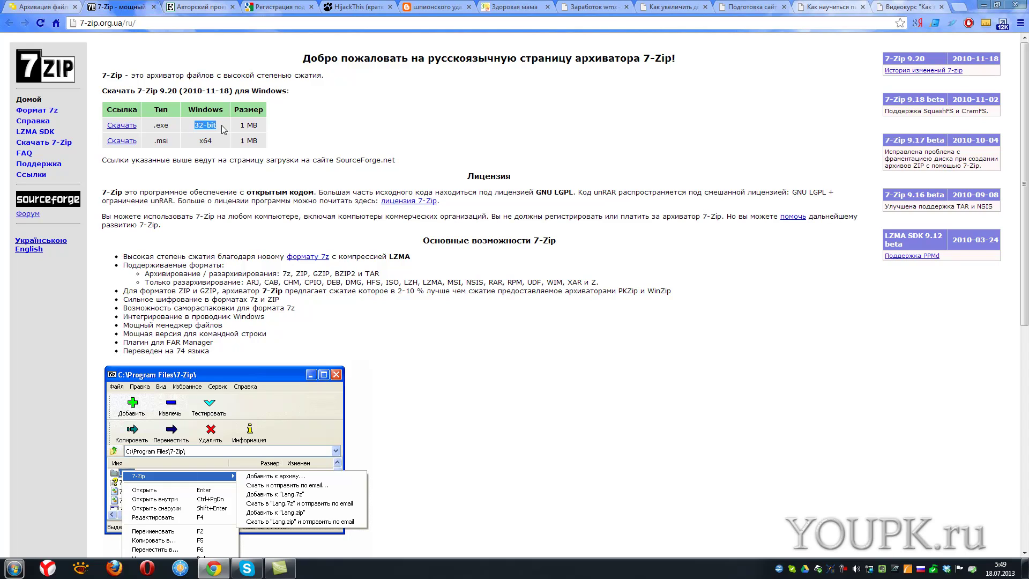
left_click(200, 139)
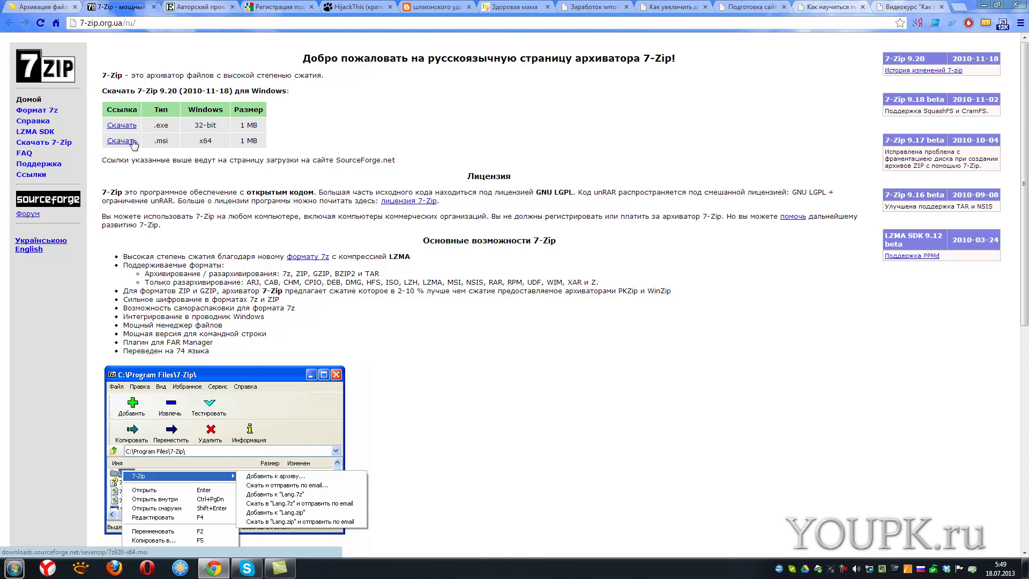
Step: Switch to the desktop and open 7-Zip's add-to-archive dialog for the HDDScan-3.3 folder
left_click(984, 5)
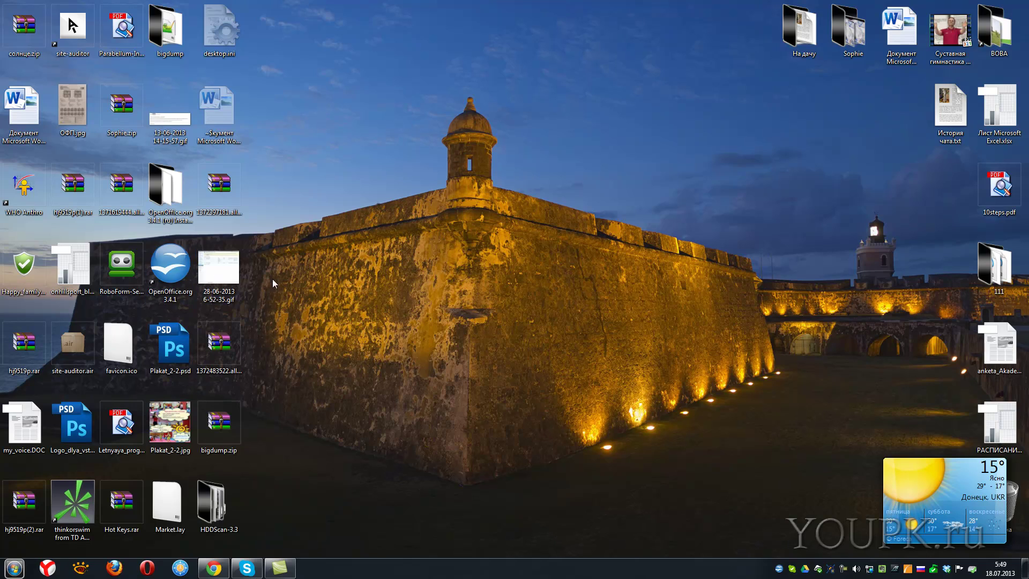
right_click(231, 497)
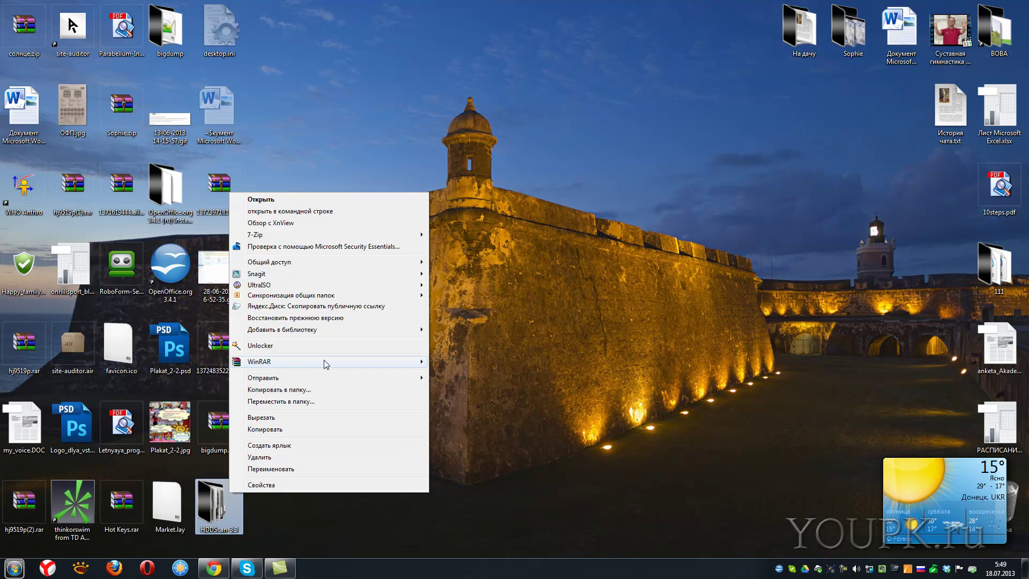
mouse_move(326, 363)
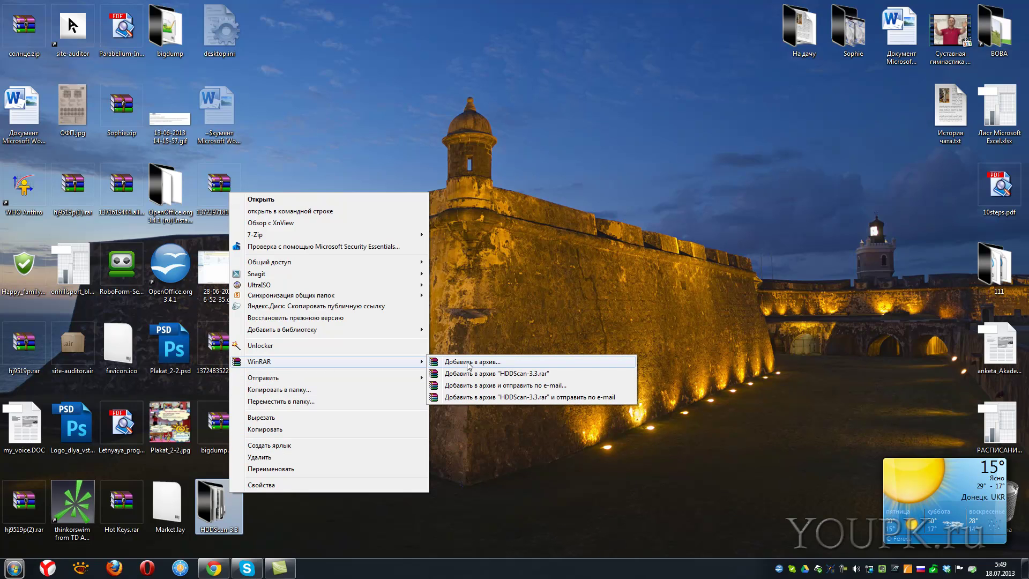
mouse_move(348, 236)
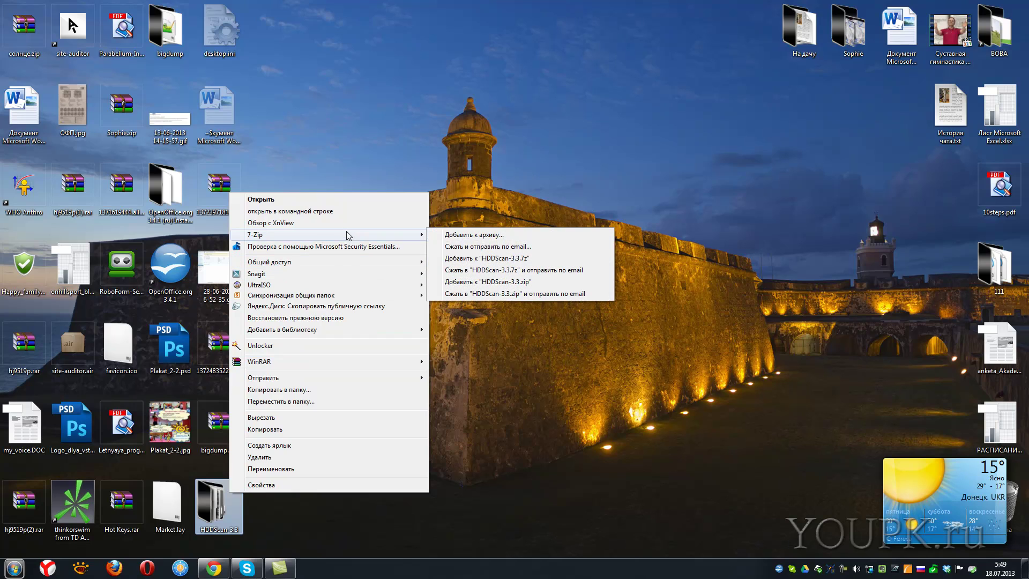
left_click(458, 235)
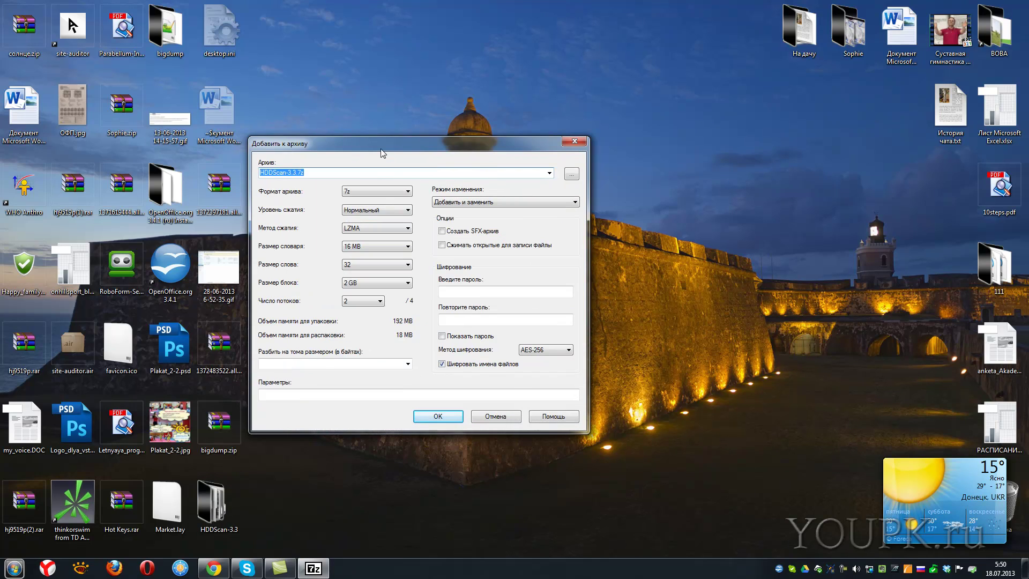
Step: Open WinRAR's add-to-archive dialog for the HDDScan-3.3 folder and place it beside the 7-Zip dialog
right_click(213, 504)
mouse_move(322, 381)
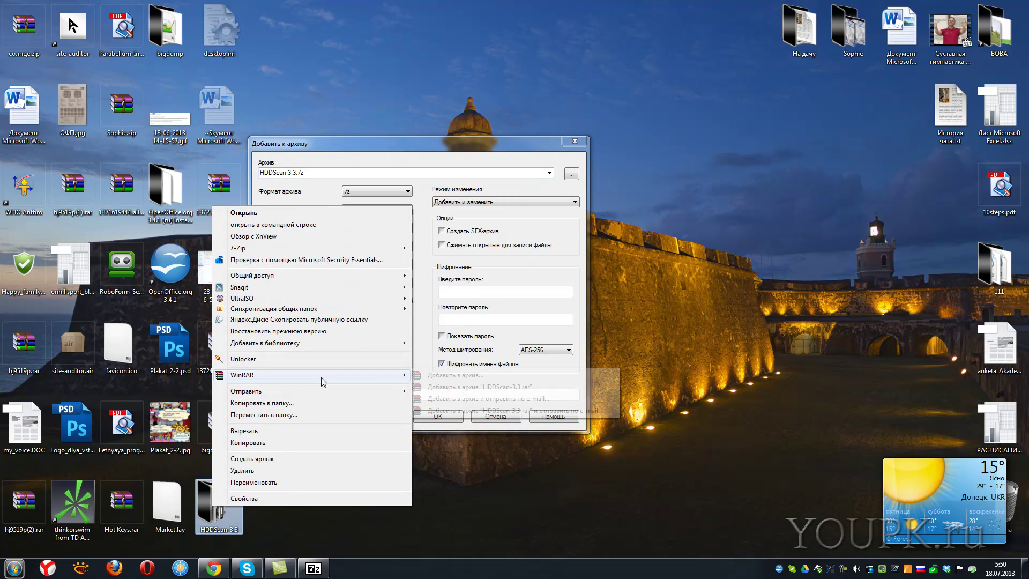
left_click(455, 375)
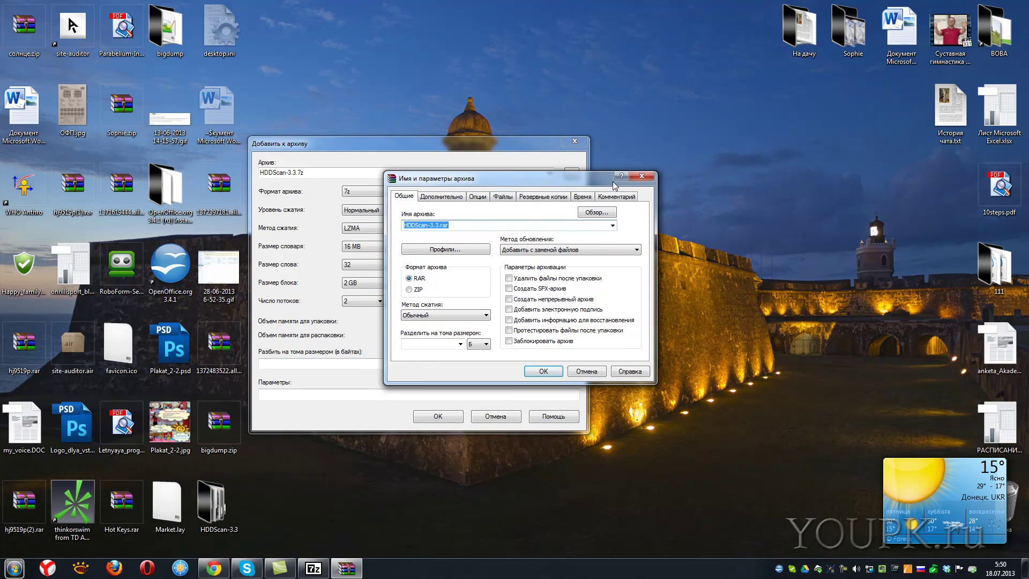
left_click_drag(612, 181, 875, 179)
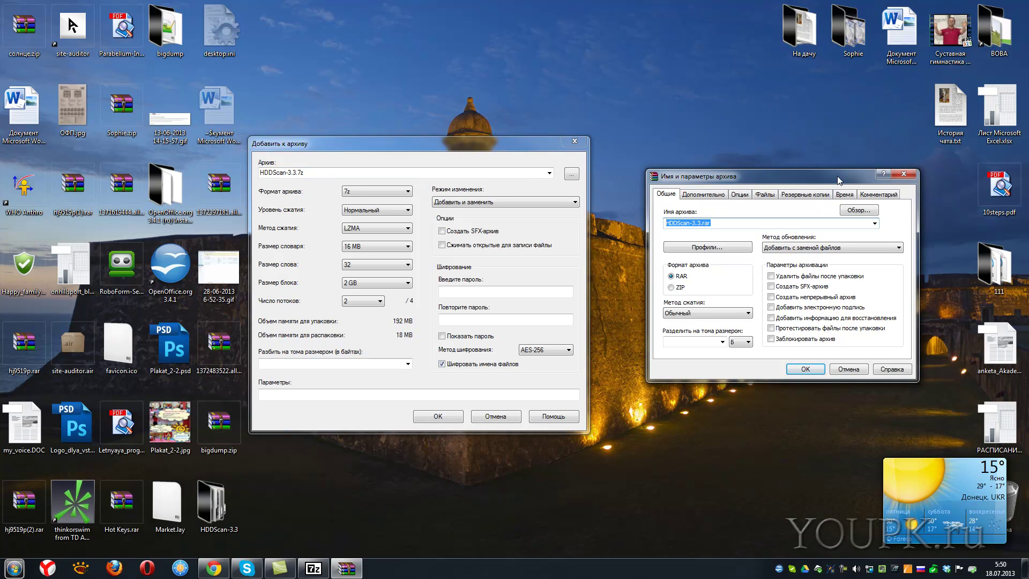
Step: Look through WinRAR's additional, options, files and backup archive settings, and return to the general ones
left_click(688, 196)
left_click(740, 195)
left_click(764, 195)
left_click(809, 195)
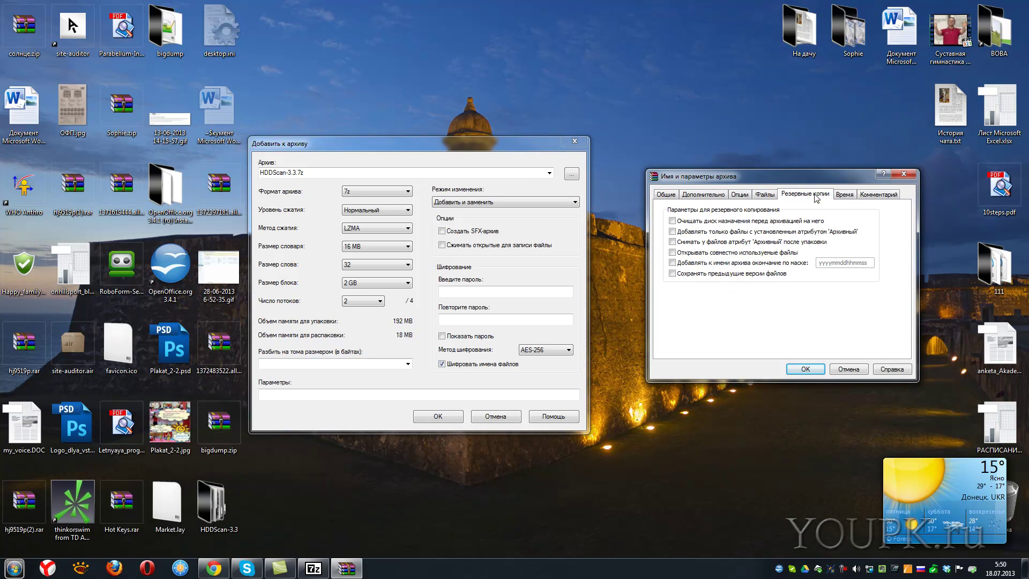
left_click(666, 196)
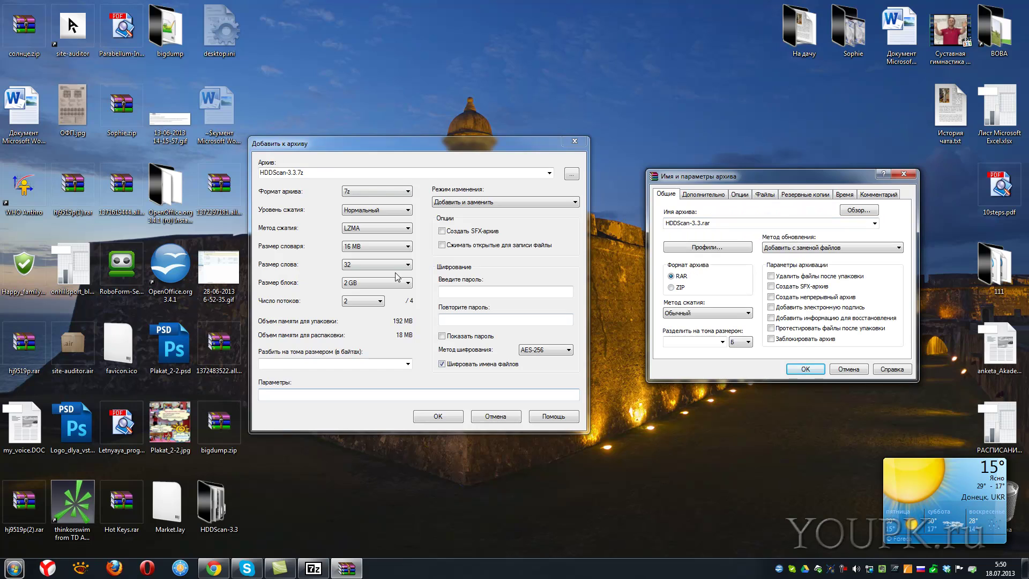
Step: Check the archive name in the 7-Zip dialog and choose 7z as the archive format
left_click(316, 173)
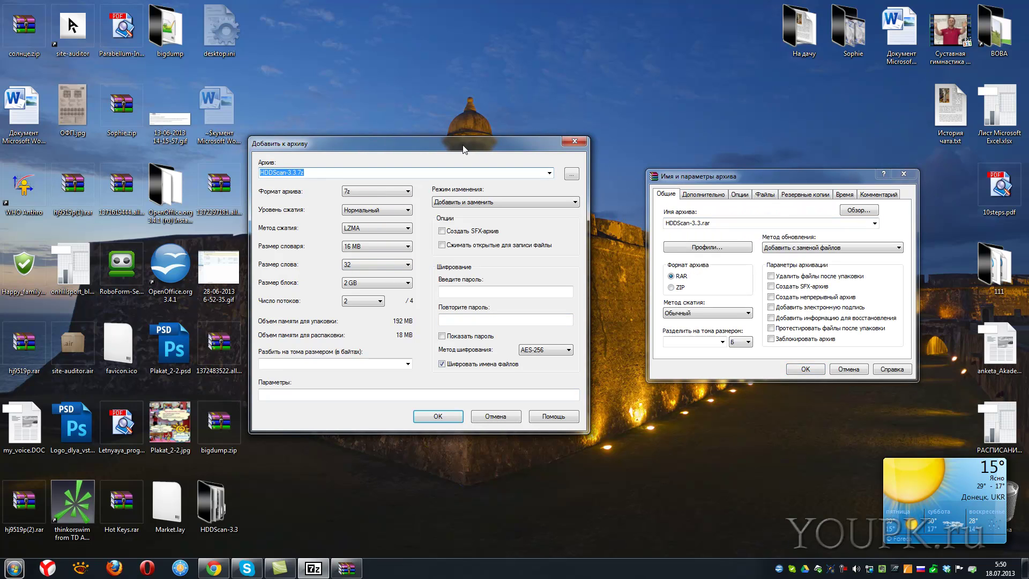
left_click(315, 174)
left_click(262, 173)
left_click(389, 193)
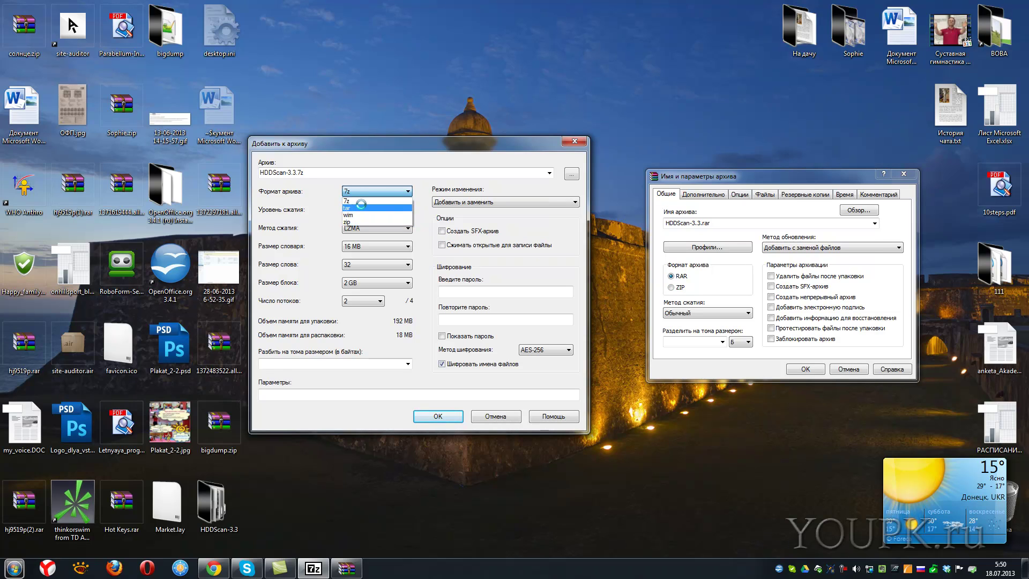
left_click(354, 200)
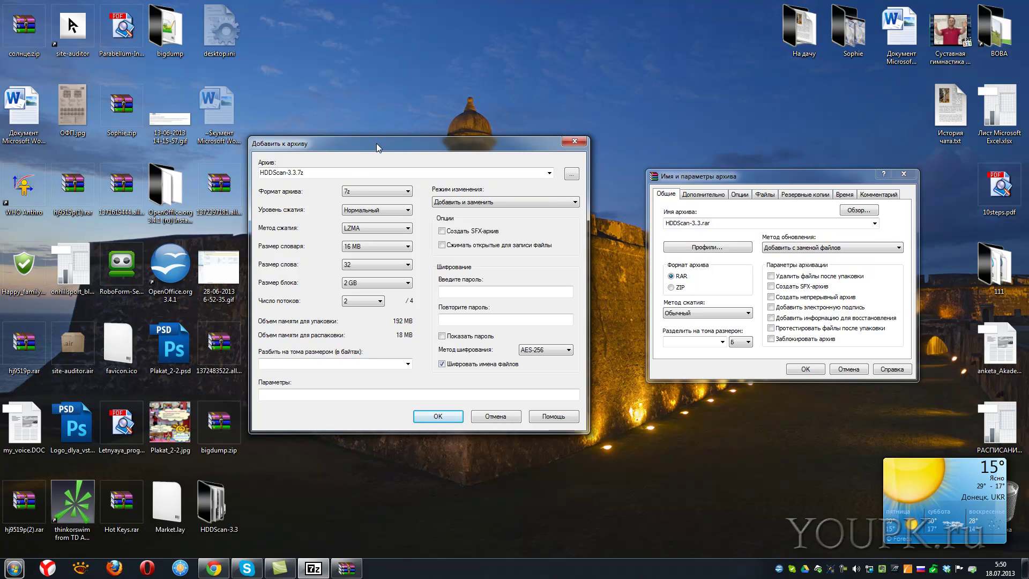
Step: Try the no-compression level (Без сжатия) in the 7-Zip dialog and set the compression level to Ультра
left_click(358, 214)
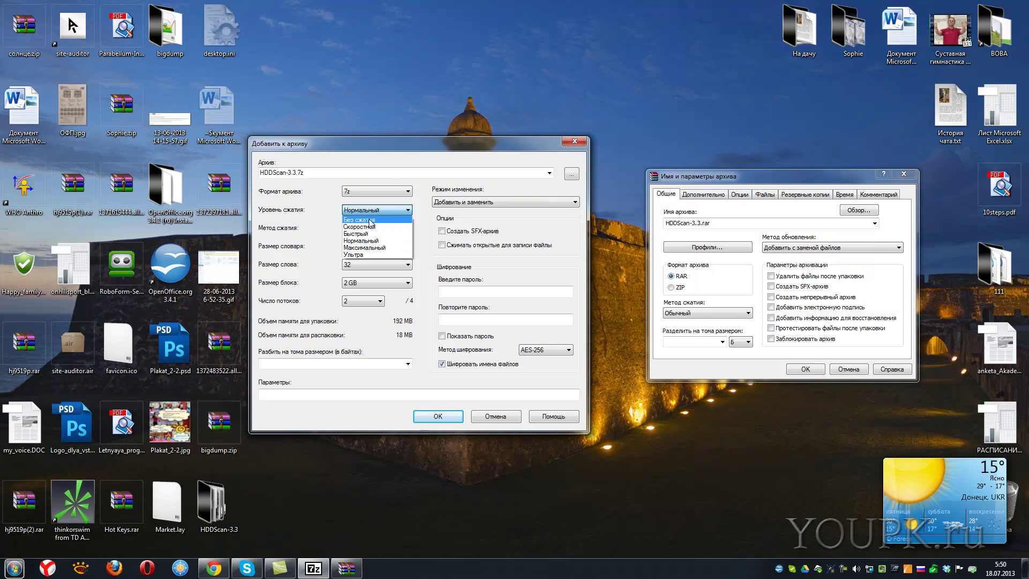
left_click(369, 220)
left_click(373, 210)
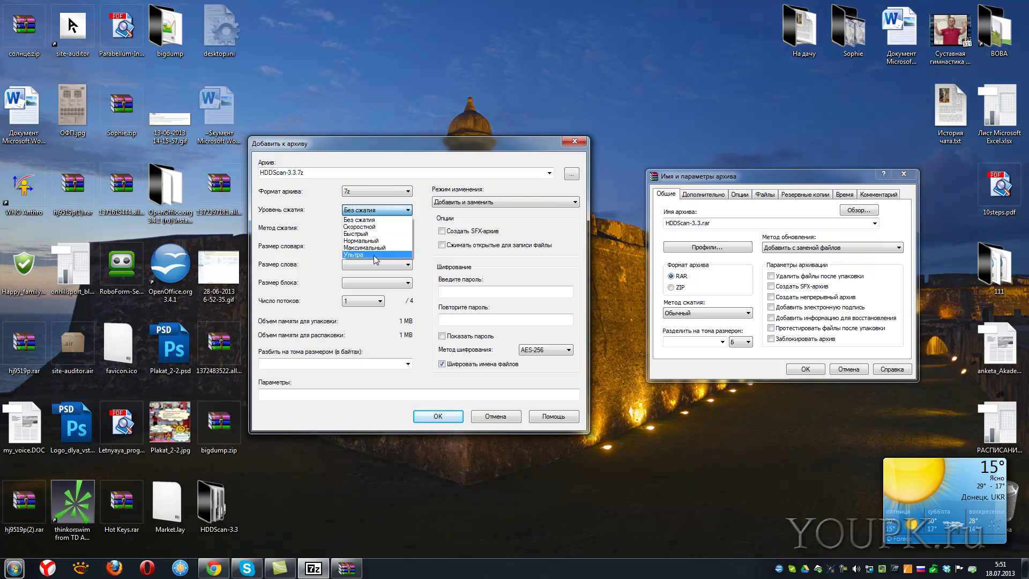
left_click(374, 255)
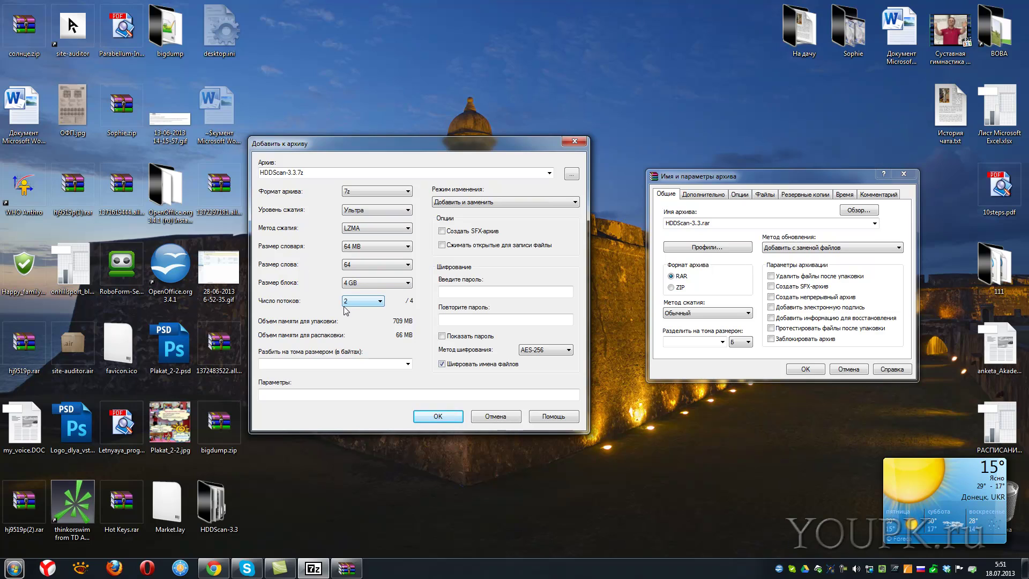
Step: Try the 700M - CD preset for splitting the 7-Zip archive into volumes, and set the volume size to 1000M
left_click(336, 362)
left_click(407, 363)
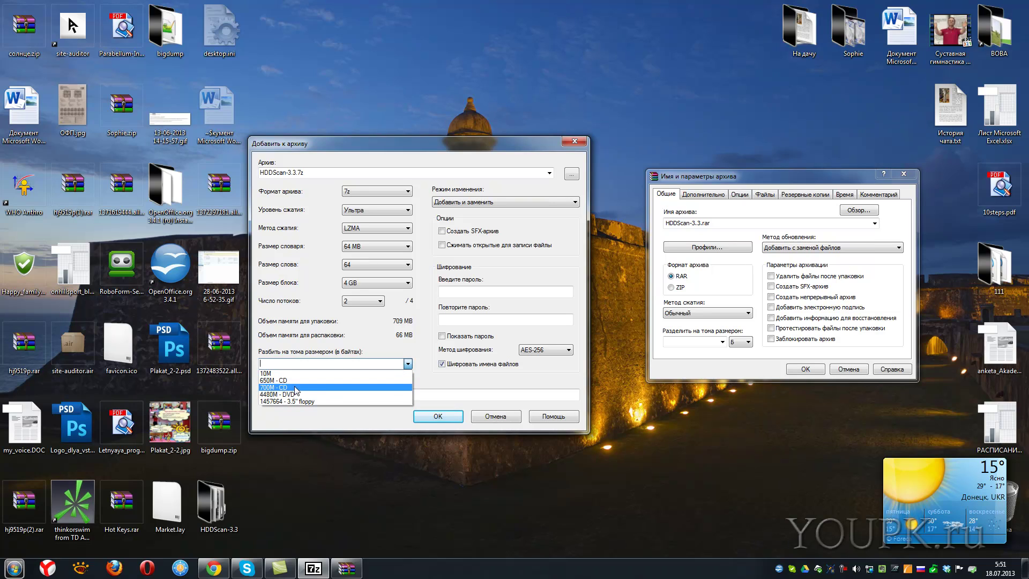
left_click(296, 388)
left_click(263, 363)
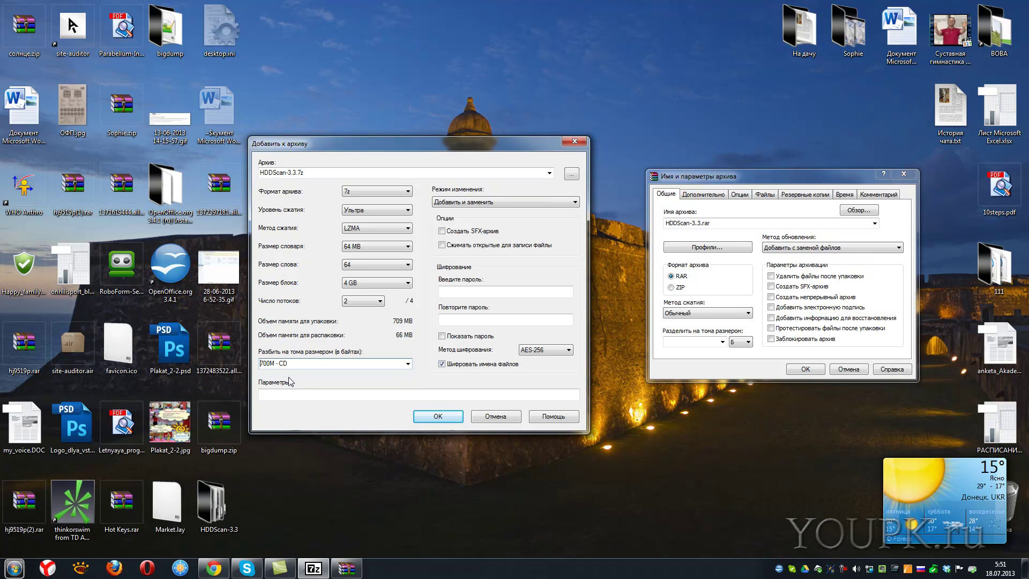
type("10")
left_click(276, 364)
Step: Open the help for 7-Zip's add-to-archive dialog and look through the menu items and benchmark topics
left_click(440, 202)
left_click(443, 205)
left_click(556, 417)
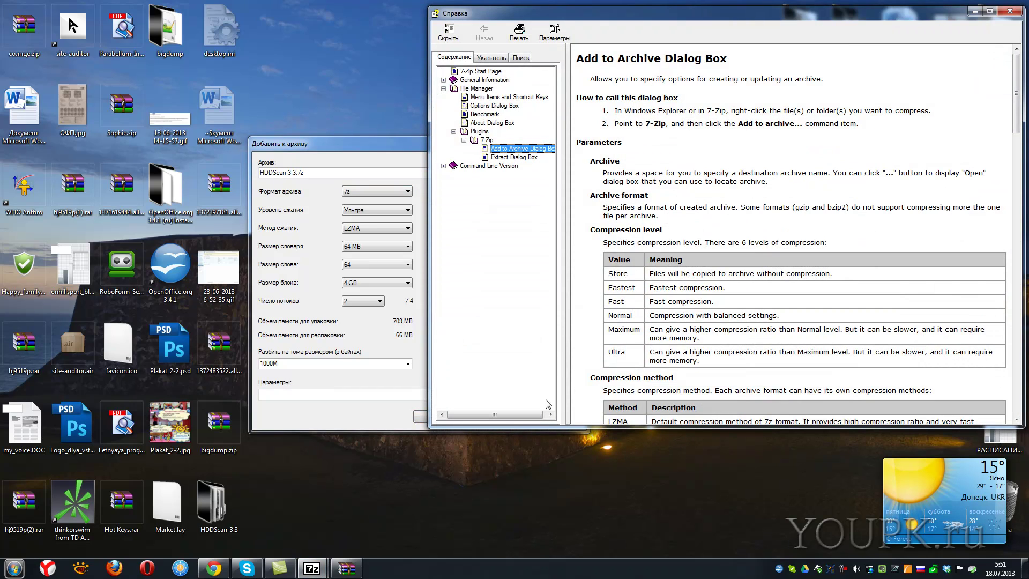
left_click(514, 97)
left_click(485, 114)
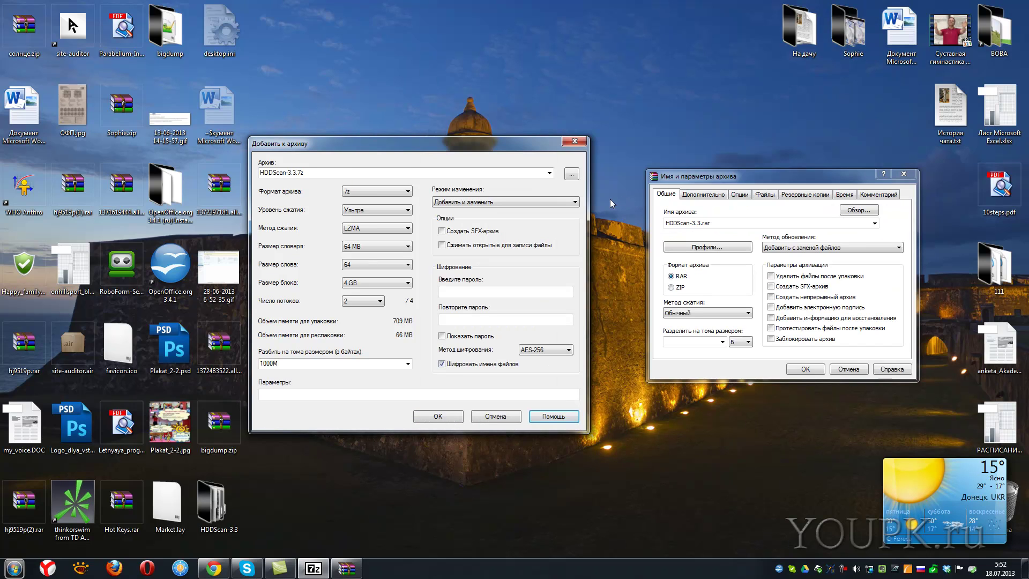
Step: Compare the update mode options in the 7-Zip dialog with the update methods offered by WinRAR
left_click(575, 202)
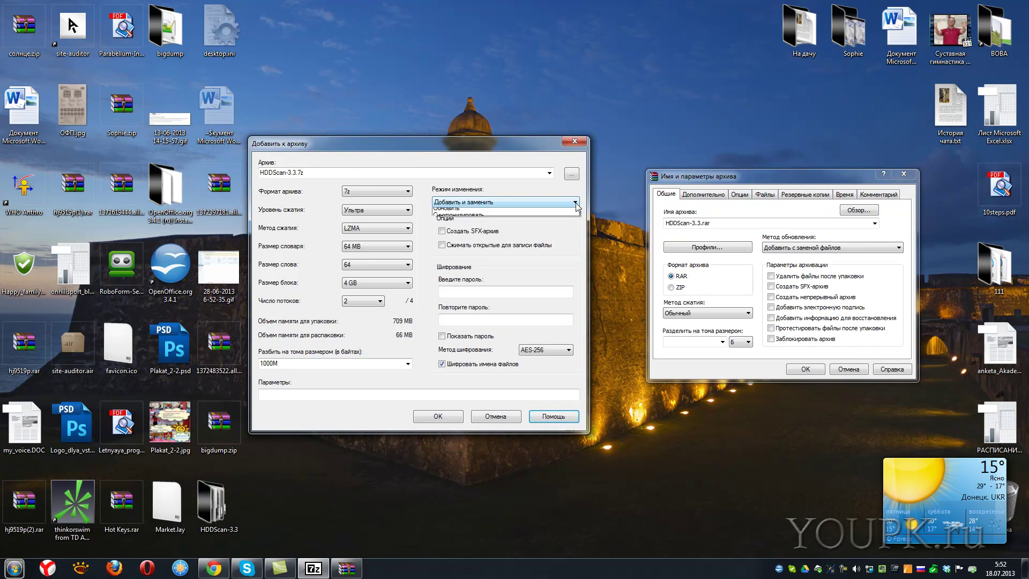
left_click(576, 203)
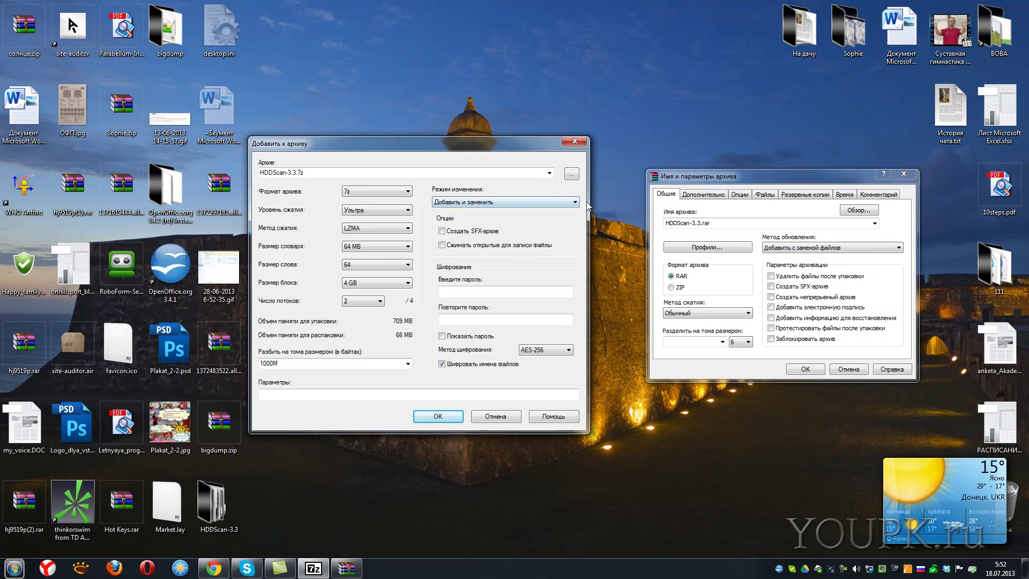
left_click(831, 185)
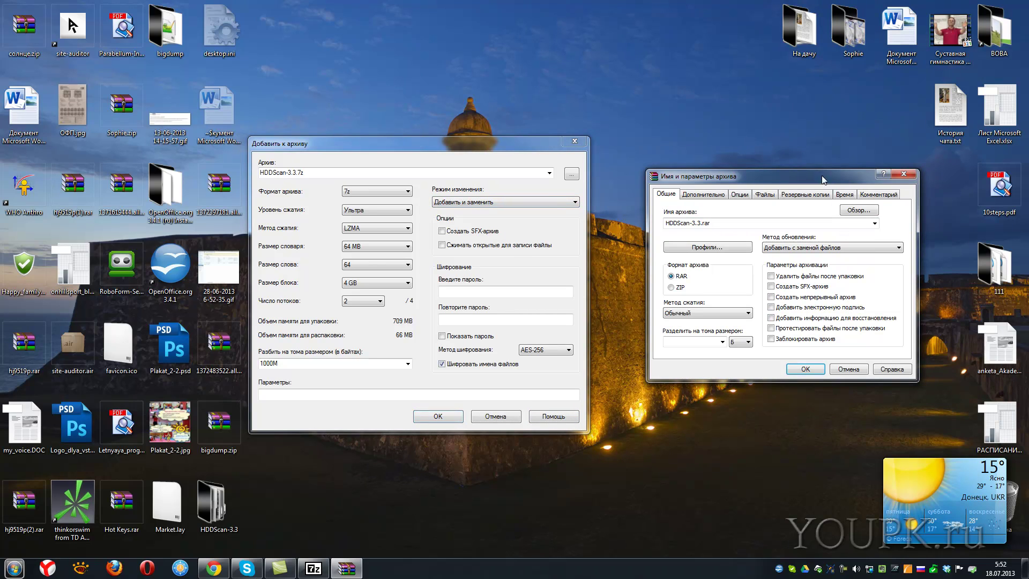
left_click(863, 247)
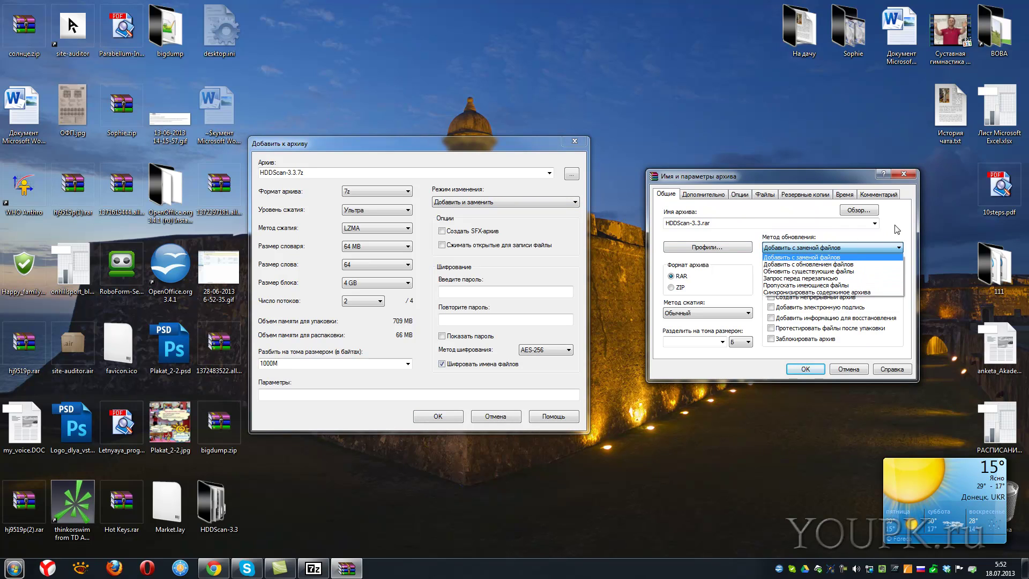
left_click(617, 213)
left_click(574, 202)
left_click(586, 196)
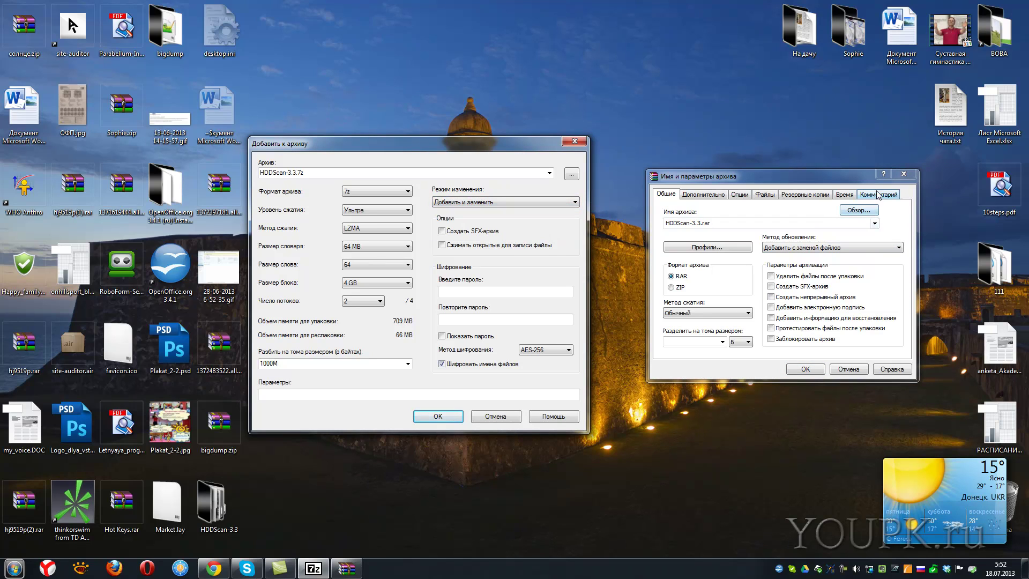
Step: Open WinRAR's help for the archive name and parameters dialog, and read the update method and archiving option descriptions
left_click(883, 174)
left_click(848, 245)
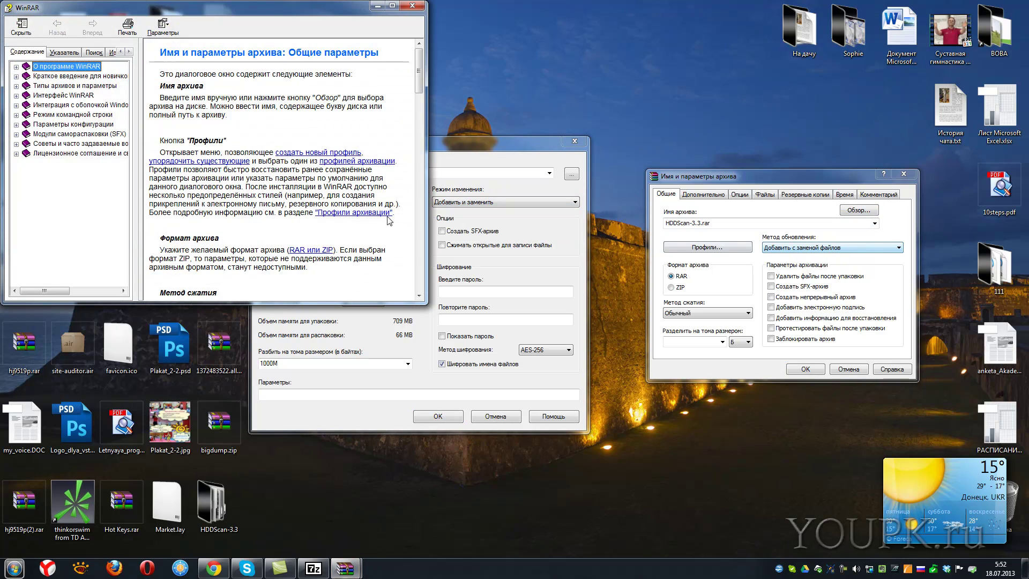
left_click_drag(427, 304, 711, 545)
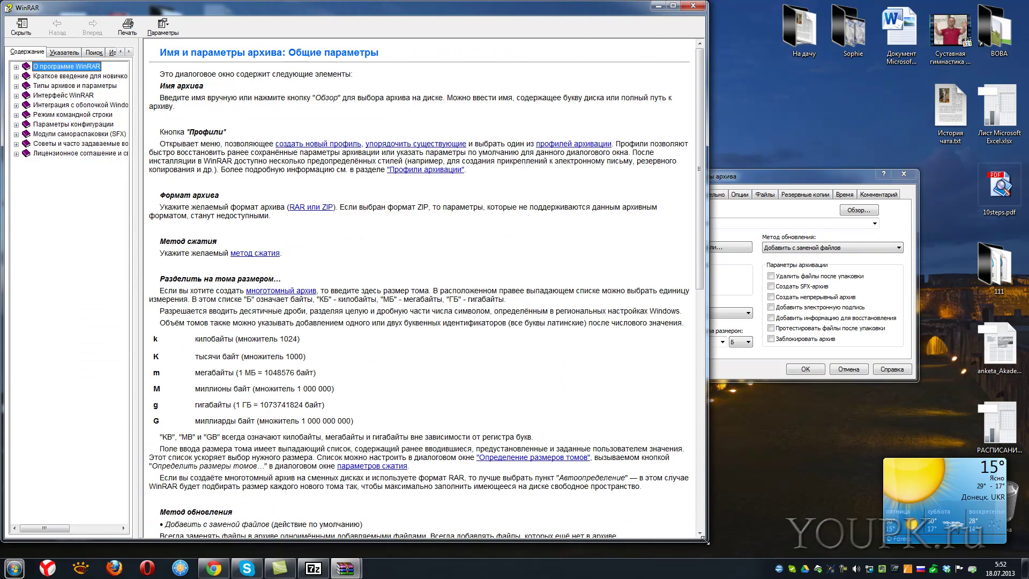
scroll(514, 413, "down", 15)
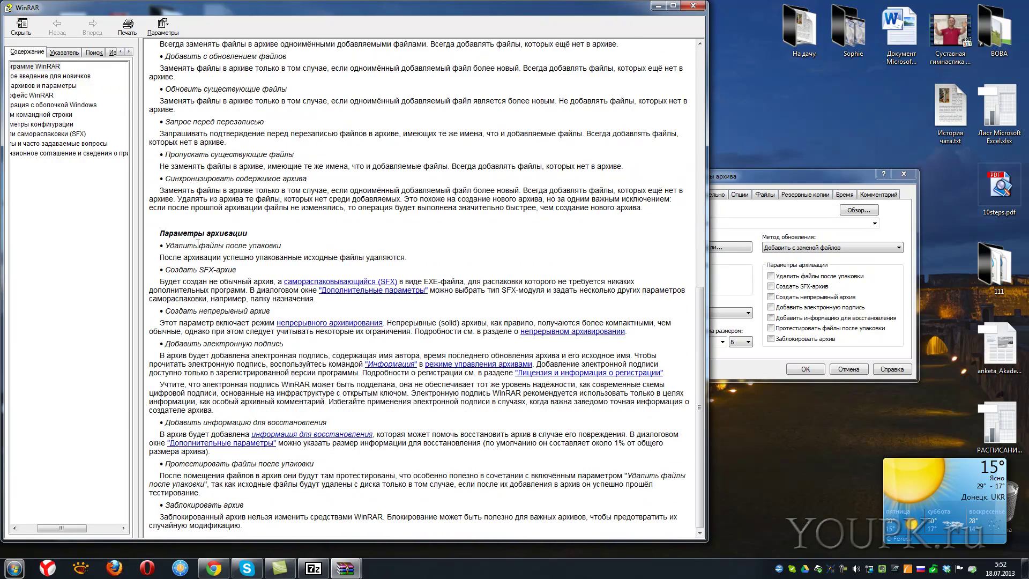
scroll(224, 311, "up", 9)
left_click_drag(220, 332, 361, 342)
left_click_drag(209, 356, 286, 357)
left_click_drag(204, 389, 272, 397)
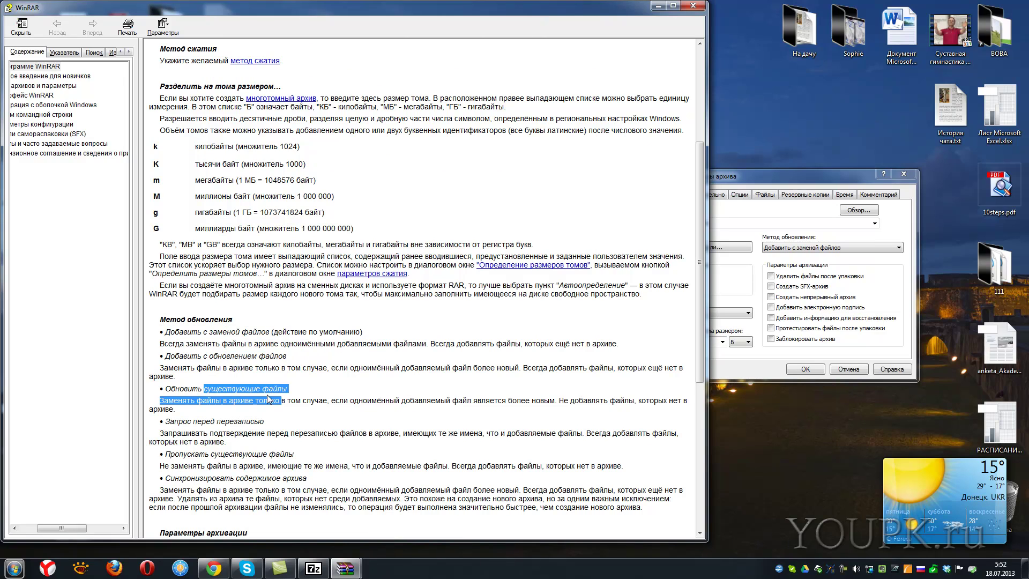
left_click(693, 5)
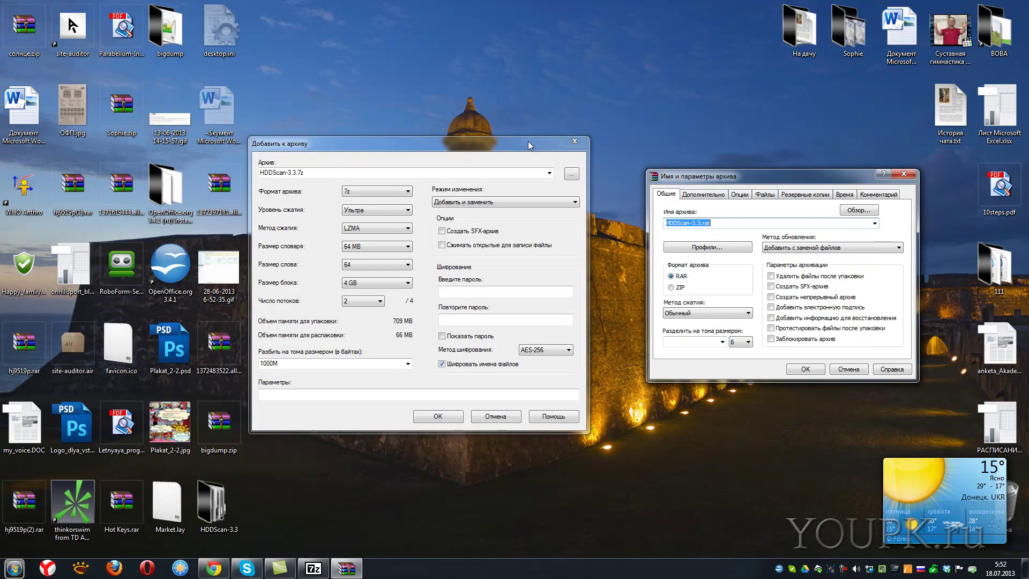
Step: Try the self-extracting option (Создать SFX-архив) in both the 7-Zip and WinRAR dialogs and inspect the .exe extension in 7-Zip's archive name
left_click(488, 148)
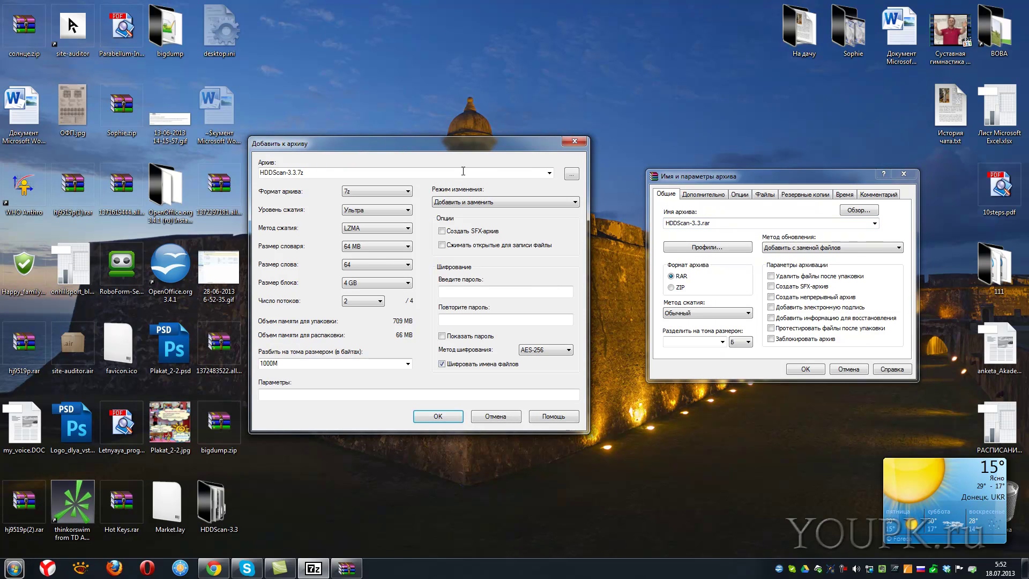
left_click(442, 232)
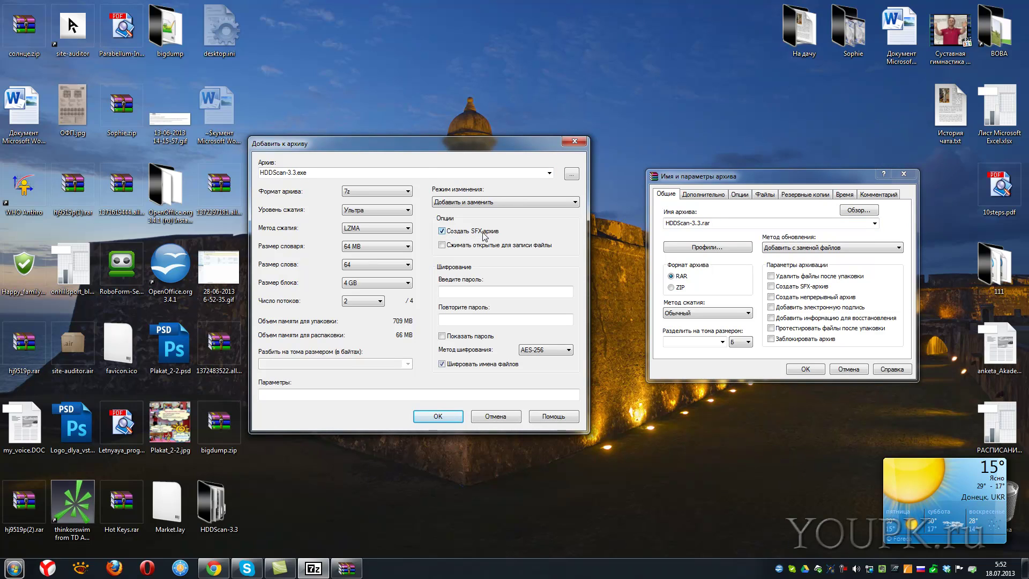
left_click(315, 174)
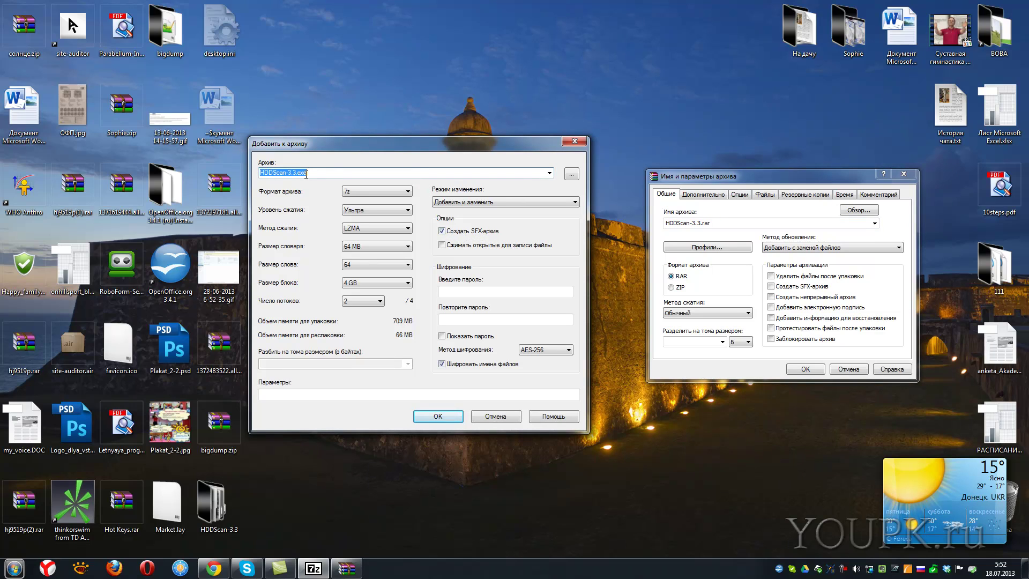
left_click_drag(308, 173, 299, 175)
left_click(309, 173)
left_click(771, 286)
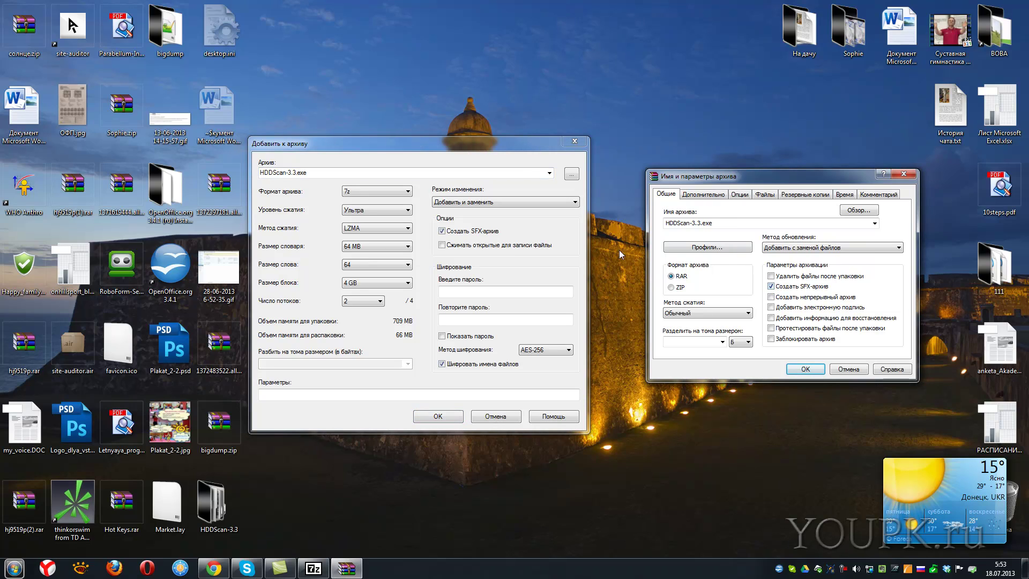
Step: Try compressing files open for writing in the 7-Zip dialog, and turn off both that option and the SFX option
left_click(443, 246)
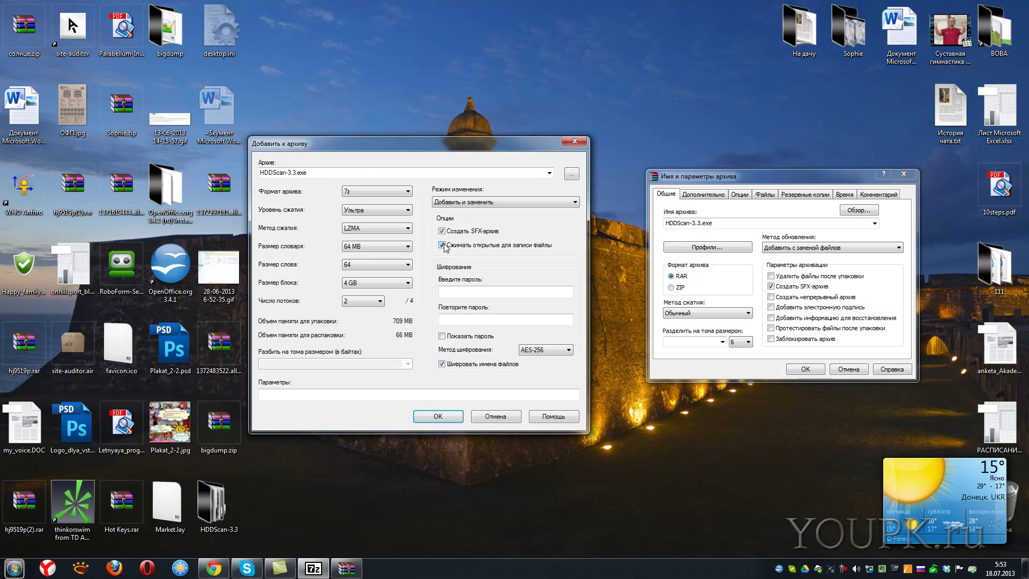
left_click(560, 249)
left_click(492, 231)
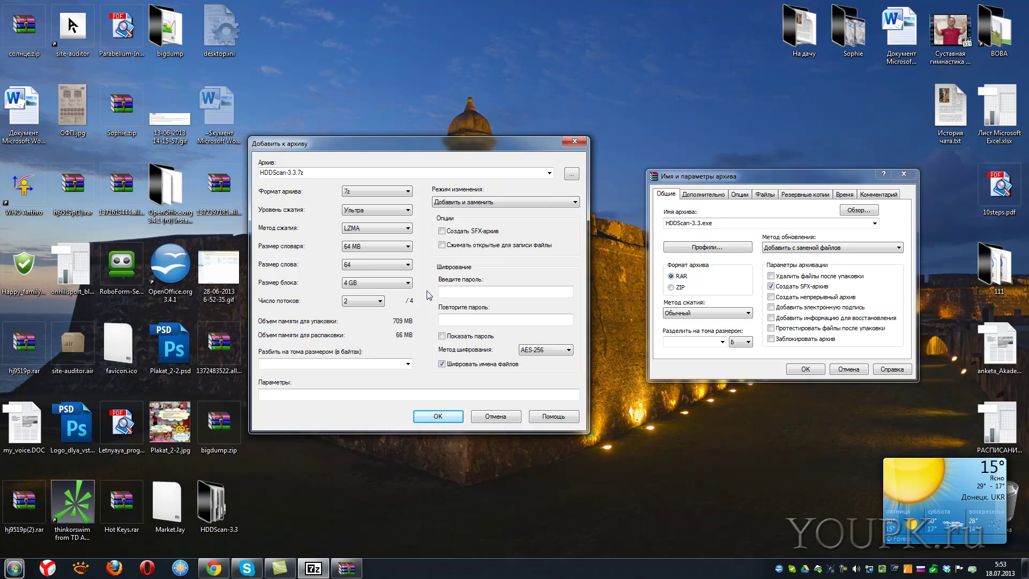
Step: Review the 7-Zip password fields and encryption method, create the HDDScan-3.3.7z archive, and close the WinRAR dialog without archiving
left_click(450, 290)
left_click(450, 320)
left_click(526, 351)
left_click(527, 354)
left_click(438, 416)
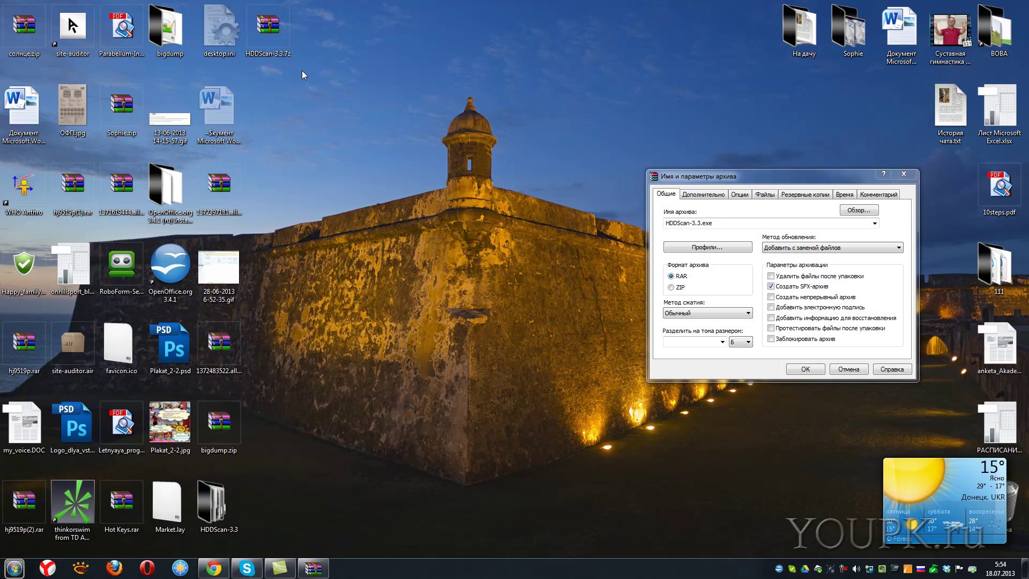
key("Return")
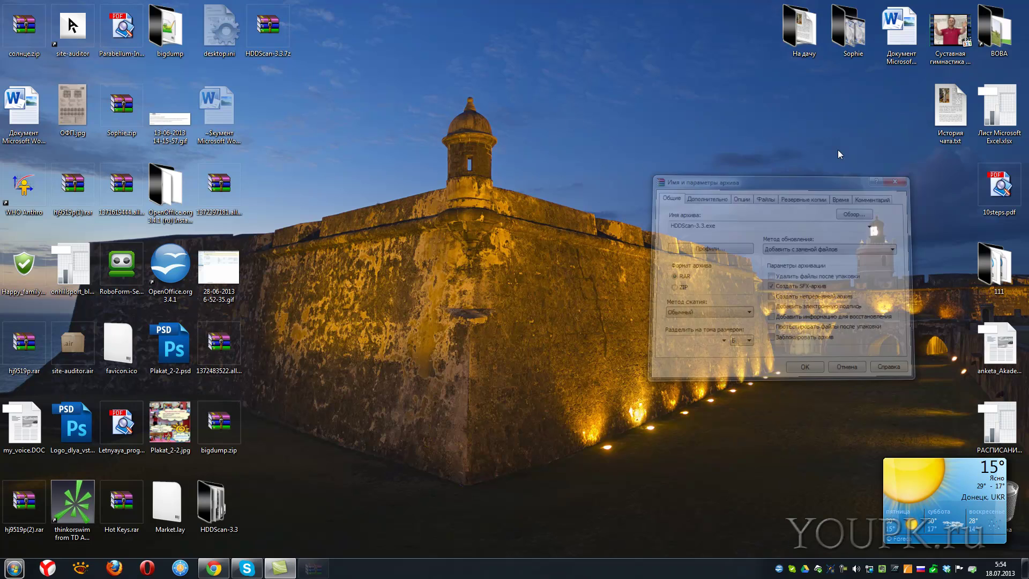
Step: Extract HDDScan-3.3.7z with WinRAR into a desktop folder named HDDScan-3.311111
right_click(267, 31)
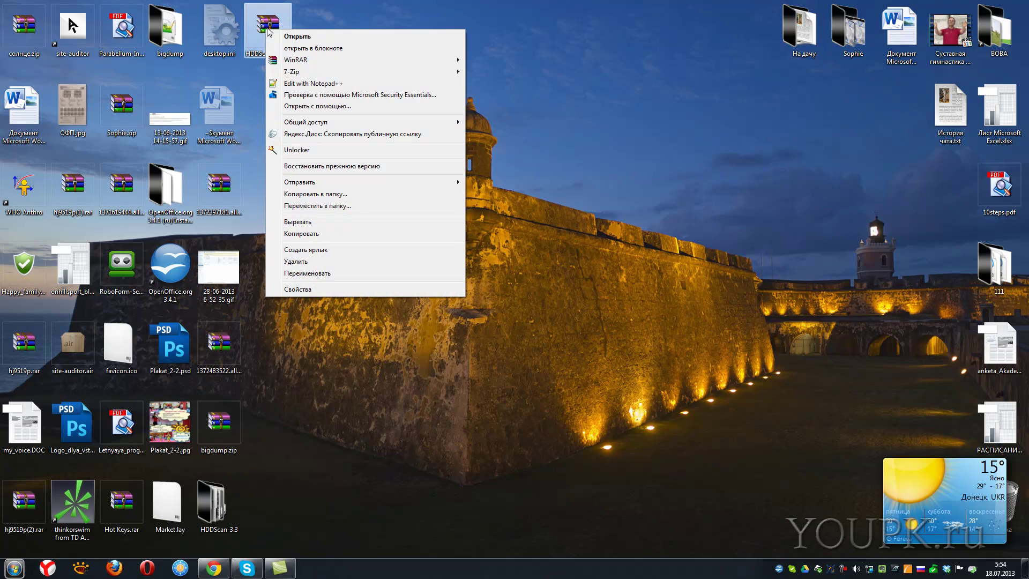
mouse_move(297, 60)
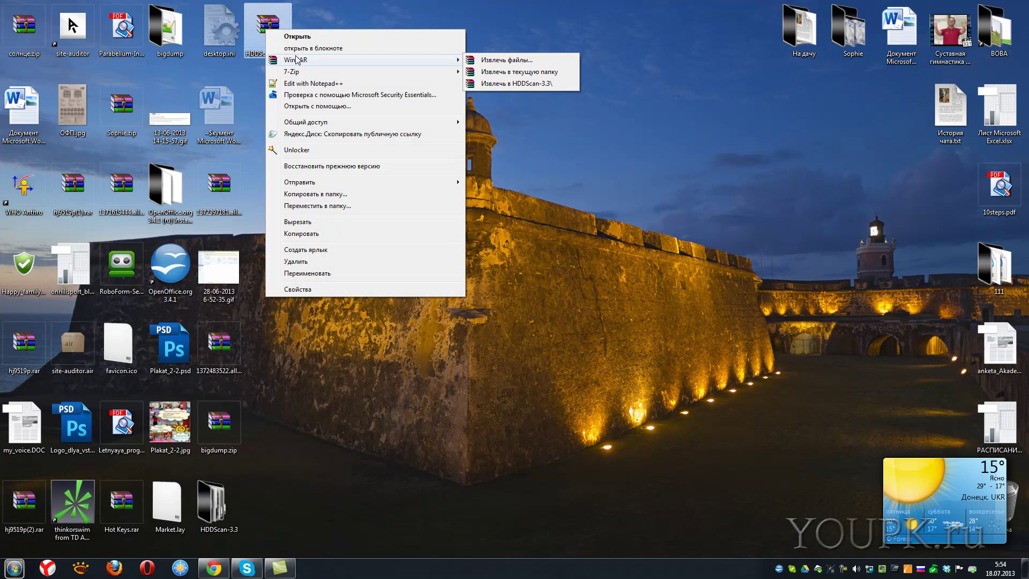
left_click(508, 61)
left_click(488, 202)
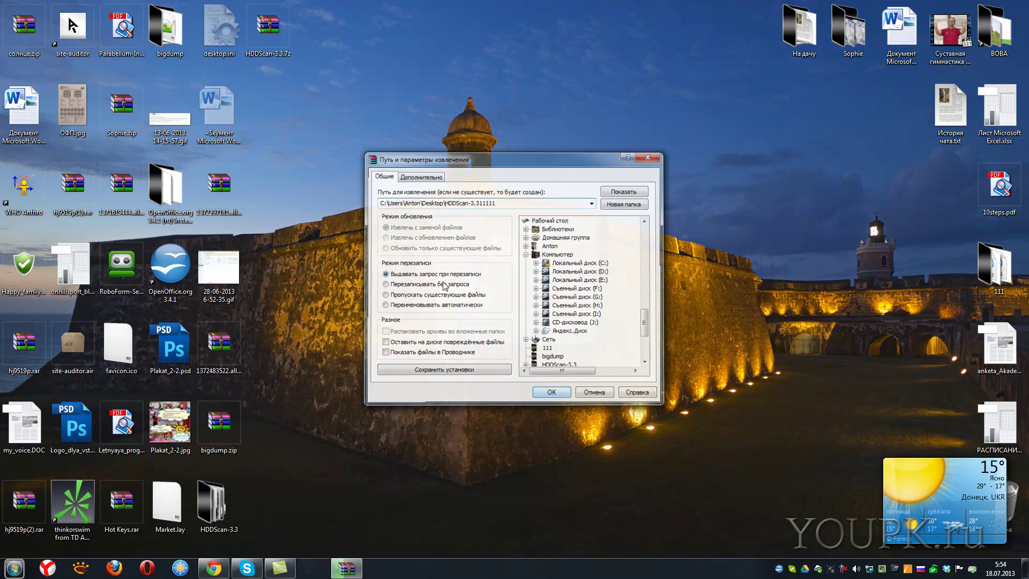
key("Return")
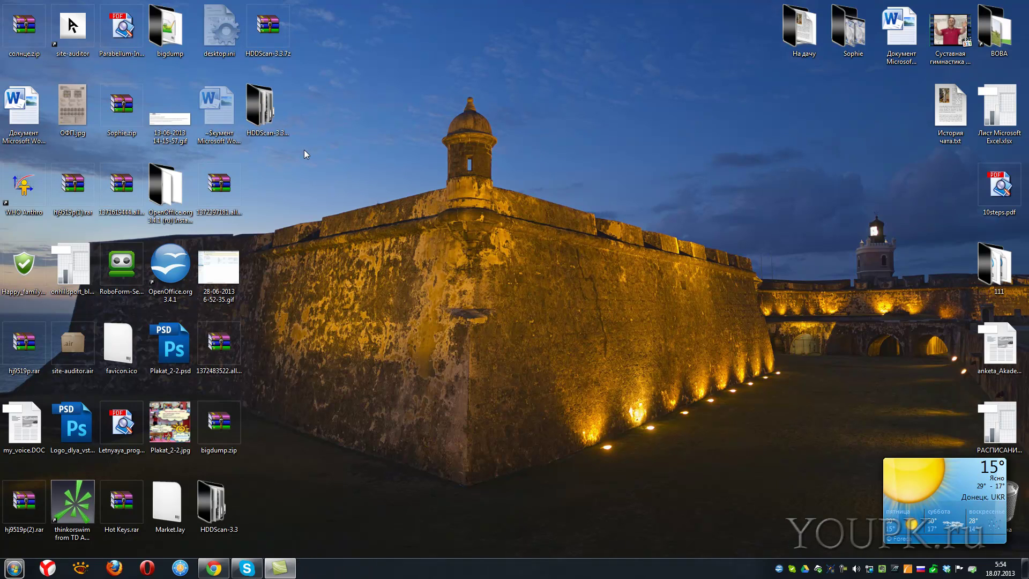
Step: Open the extracted HDDScan-3.311111 folder to check its contents, and close it
double_click(267, 124)
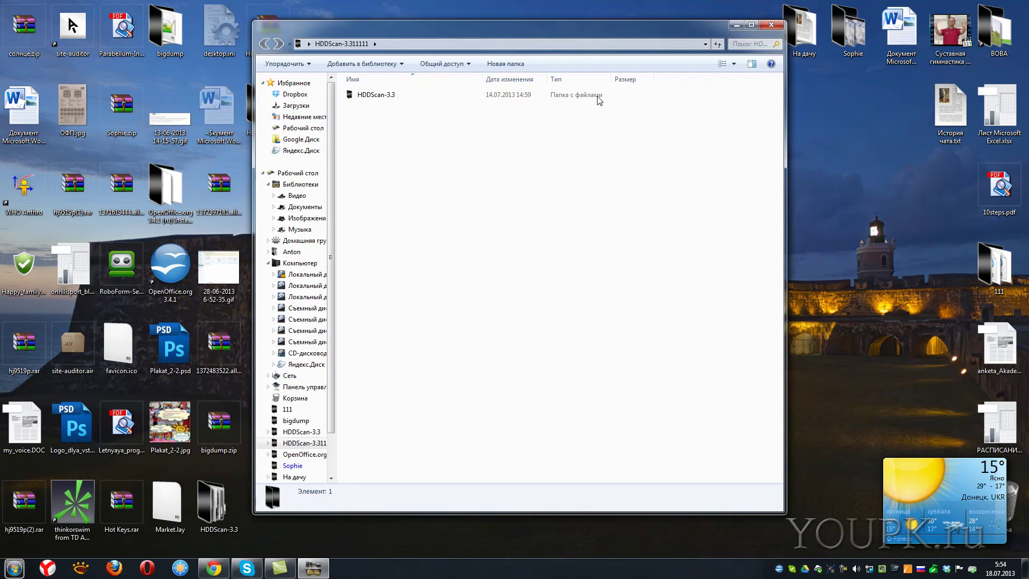
left_click(781, 21)
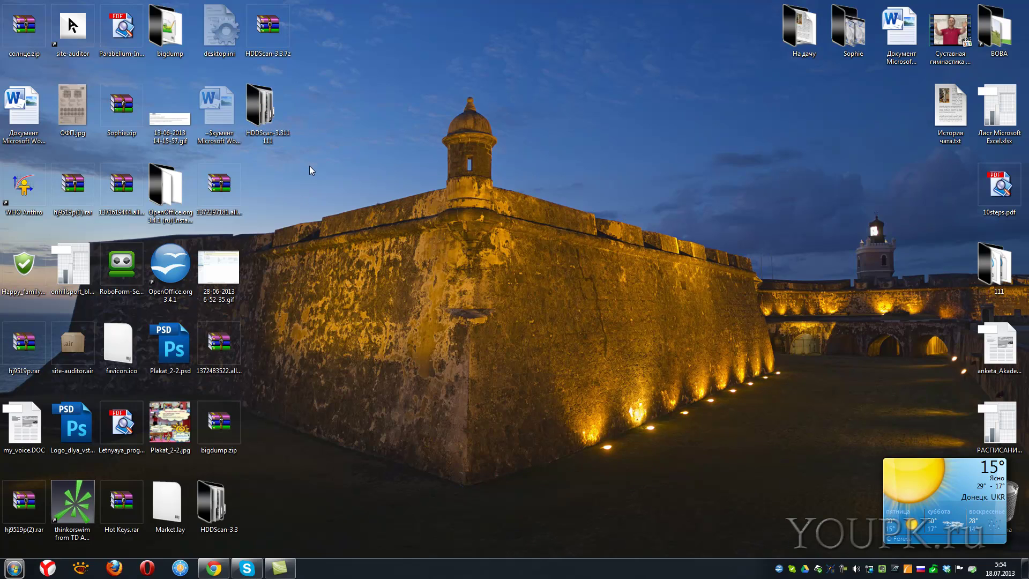
left_click_drag(313, 165, 243, 83)
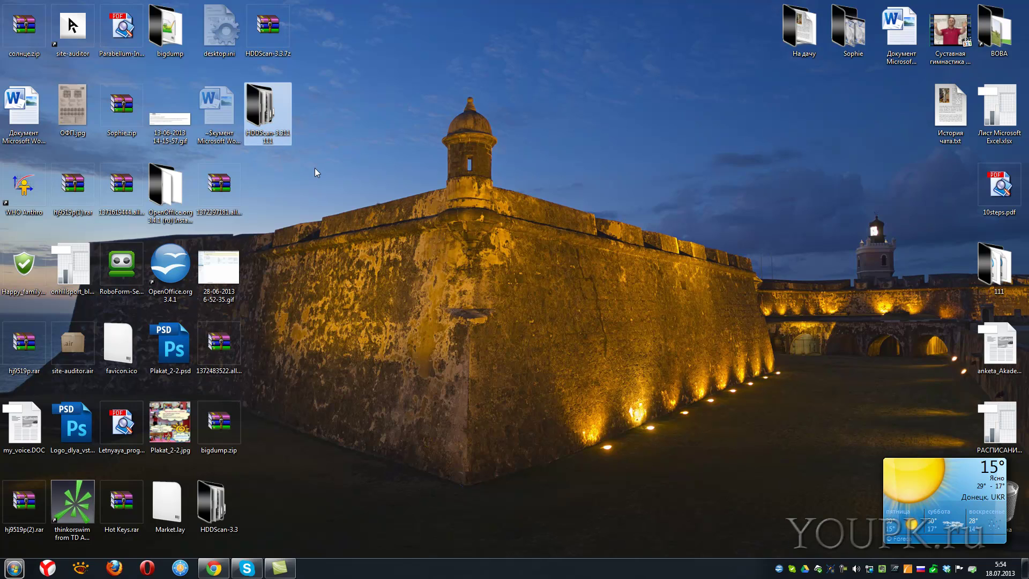
left_click(312, 169)
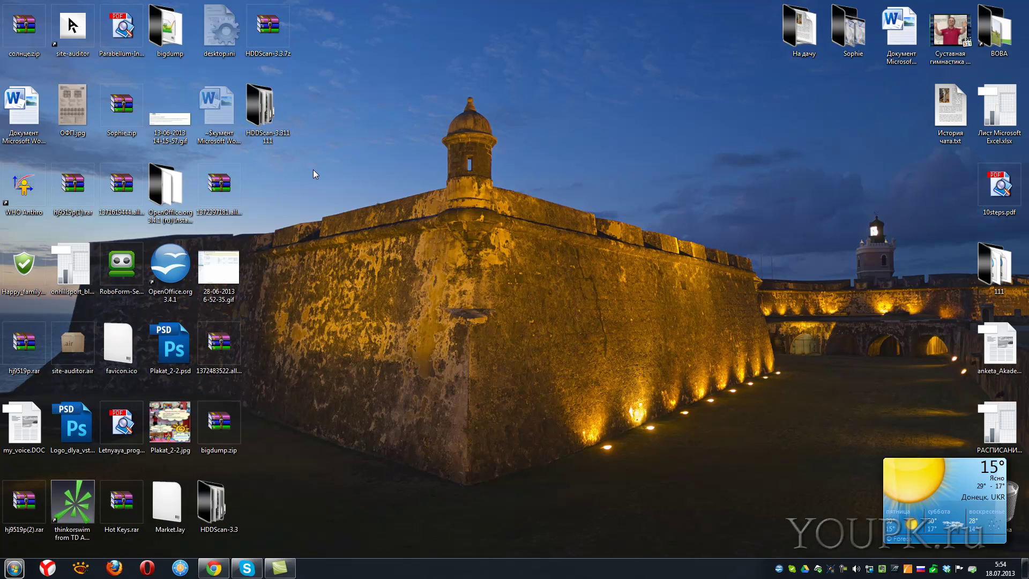